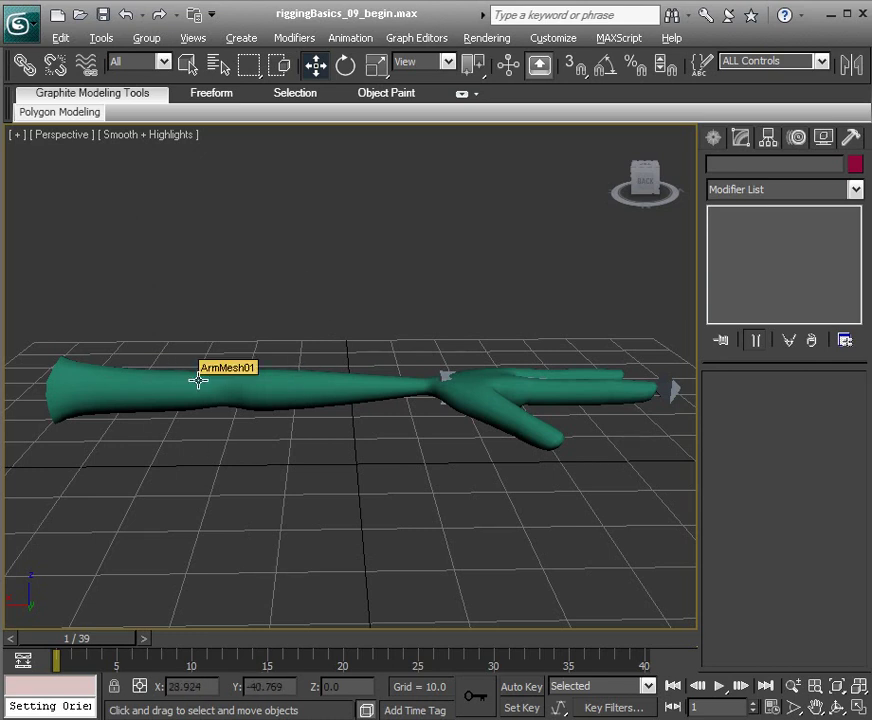
Step: Pan and orbit the Perspective view to inspect the arm mesh from several angles
middle_drag(195, 379, 250, 386)
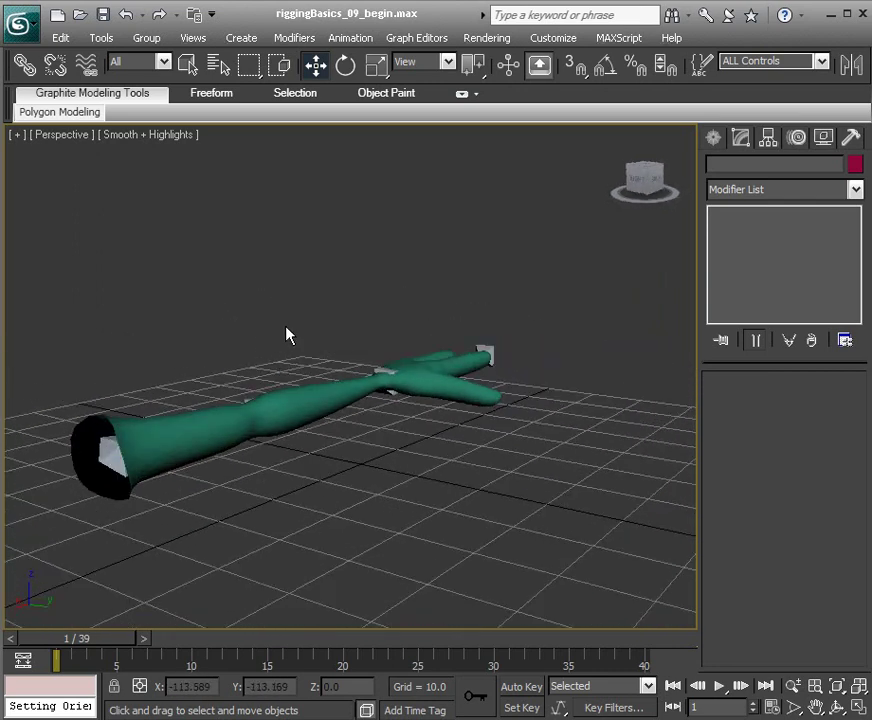
alt+middle_drag(305, 330, 352, 340)
alt+middle_drag(216, 333, 274, 349)
alt+middle_drag(333, 369, 405, 374)
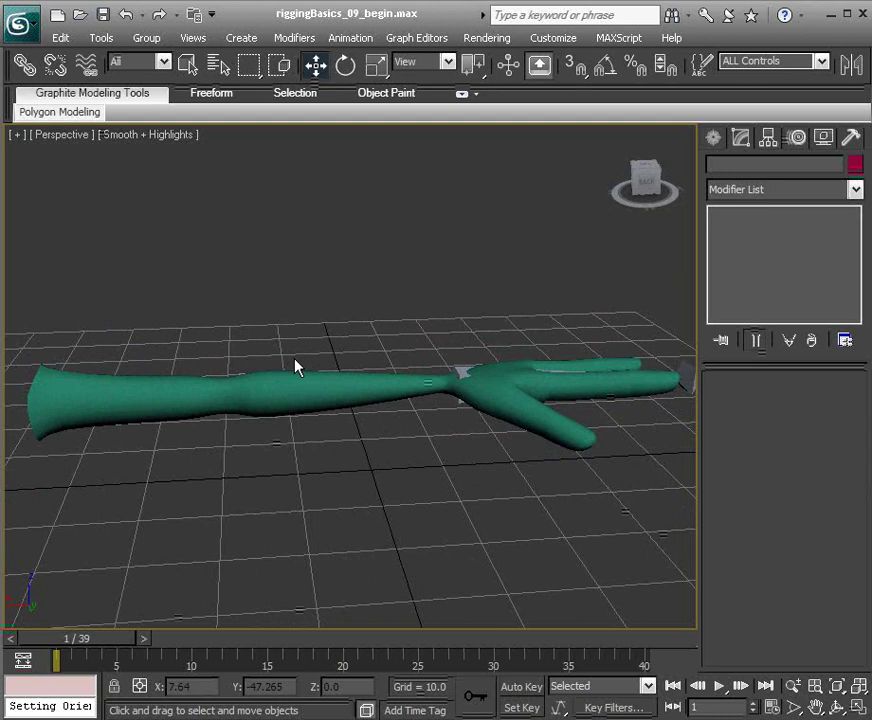
alt+middle_drag(208, 389, 341, 444)
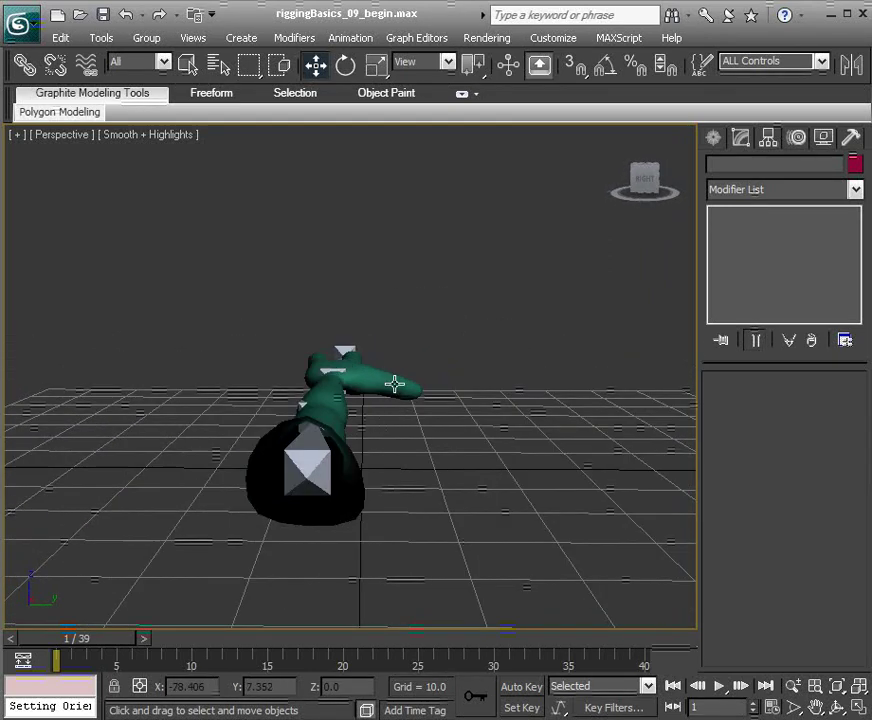
alt+middle_drag(366, 366, 336, 406)
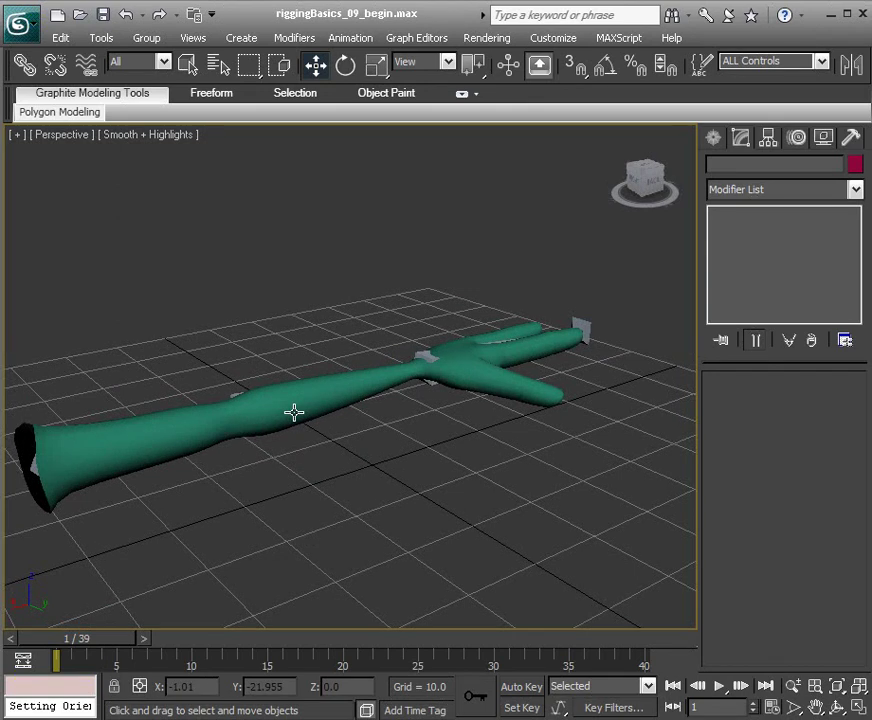
Step: Apply a Skin modifier to ArmMesh01 and scroll its Parameters rollout to the Bones list
click(288, 390)
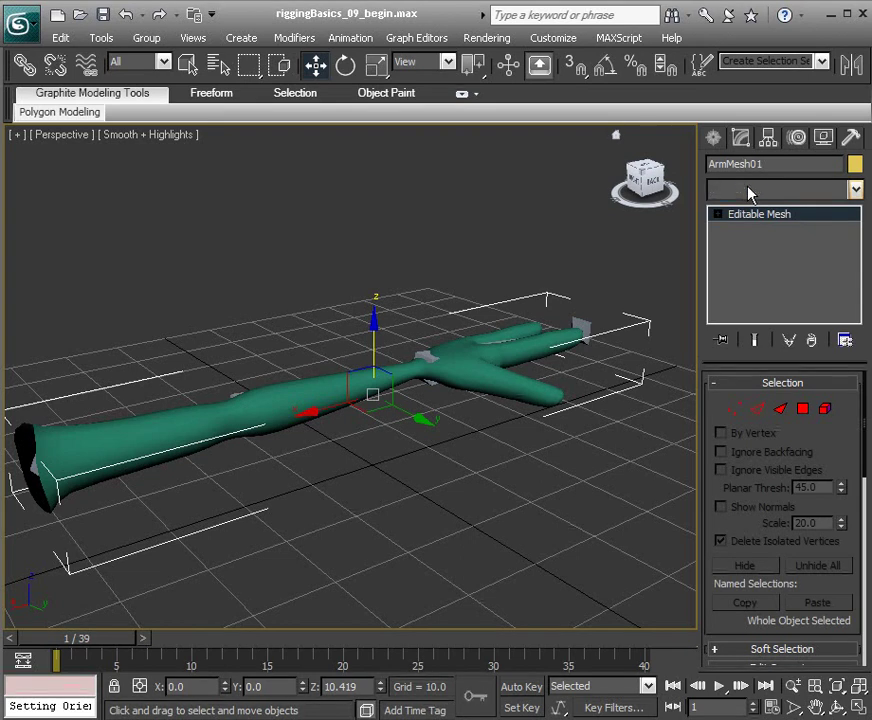
click(750, 190)
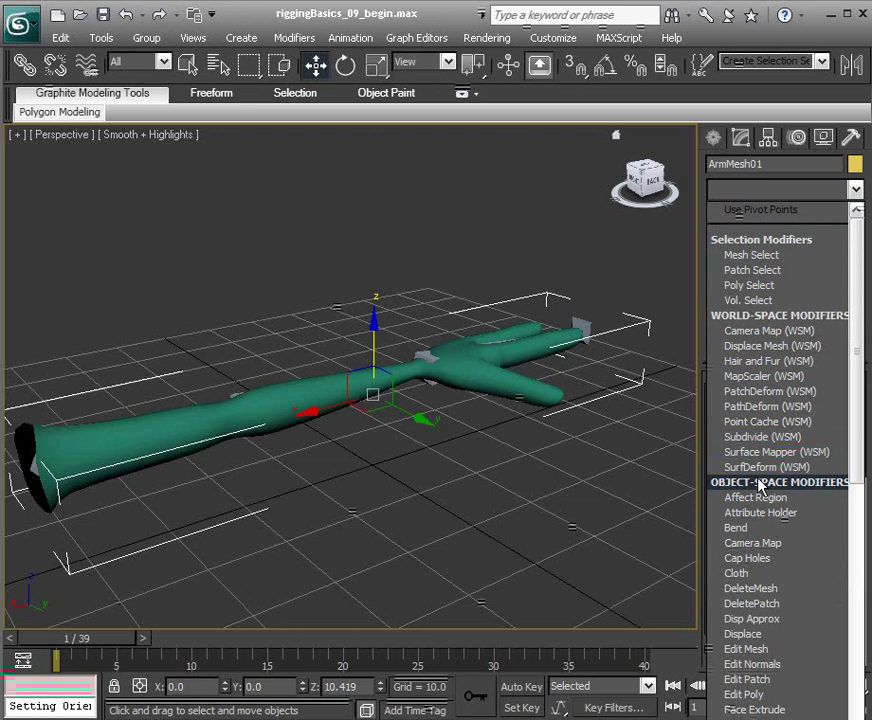
scroll(760, 486, down, 20)
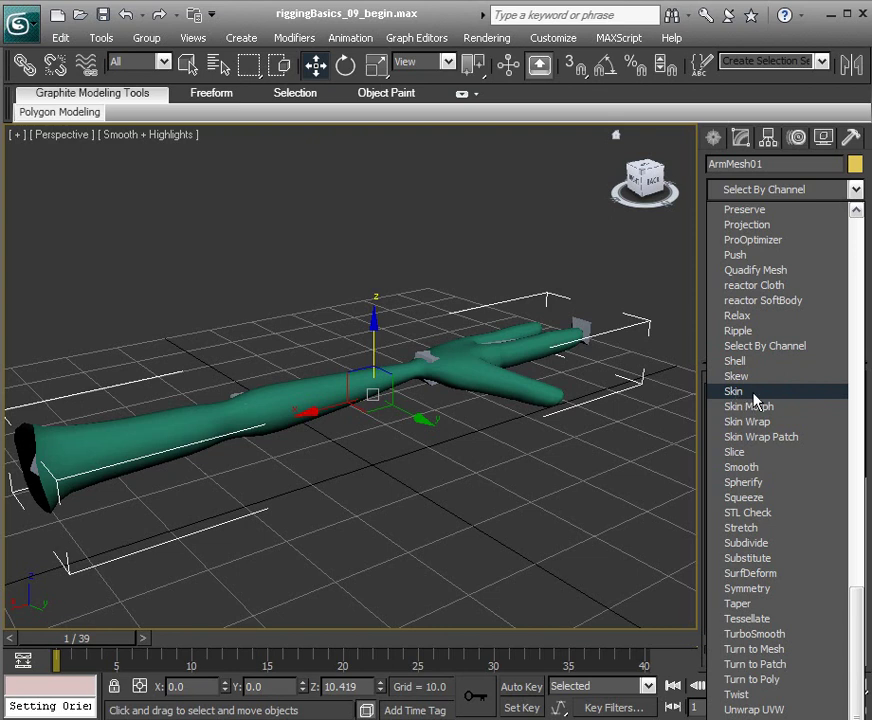
click(754, 392)
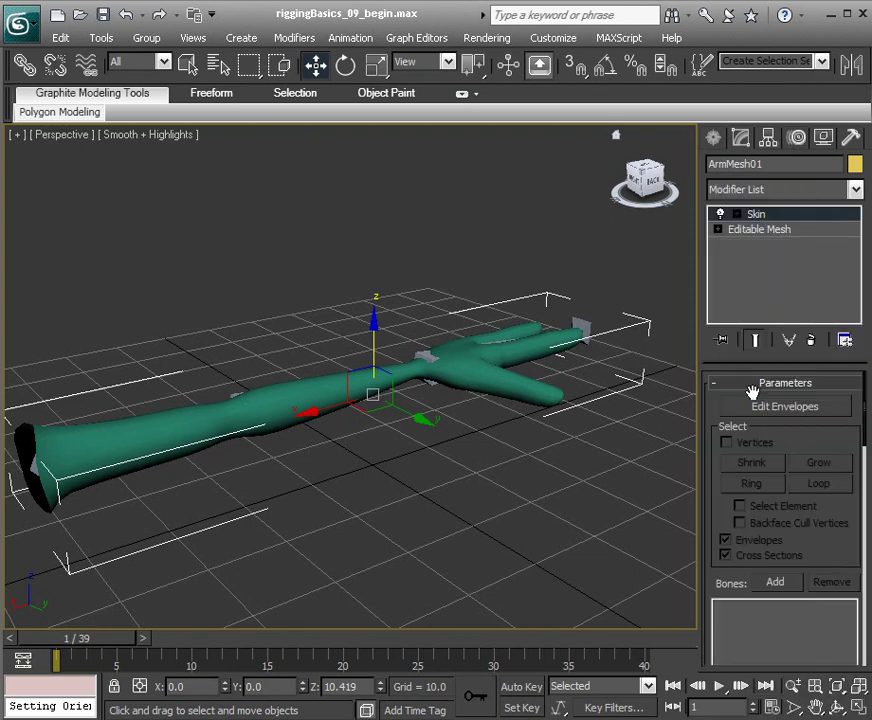
drag(714, 477, 717, 318)
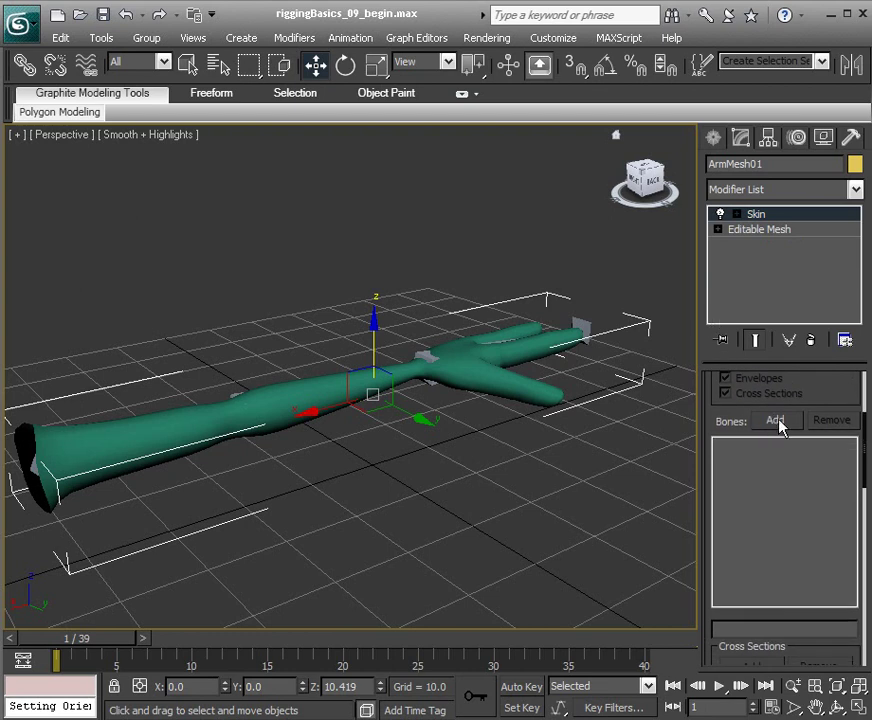
drag(712, 403, 720, 580)
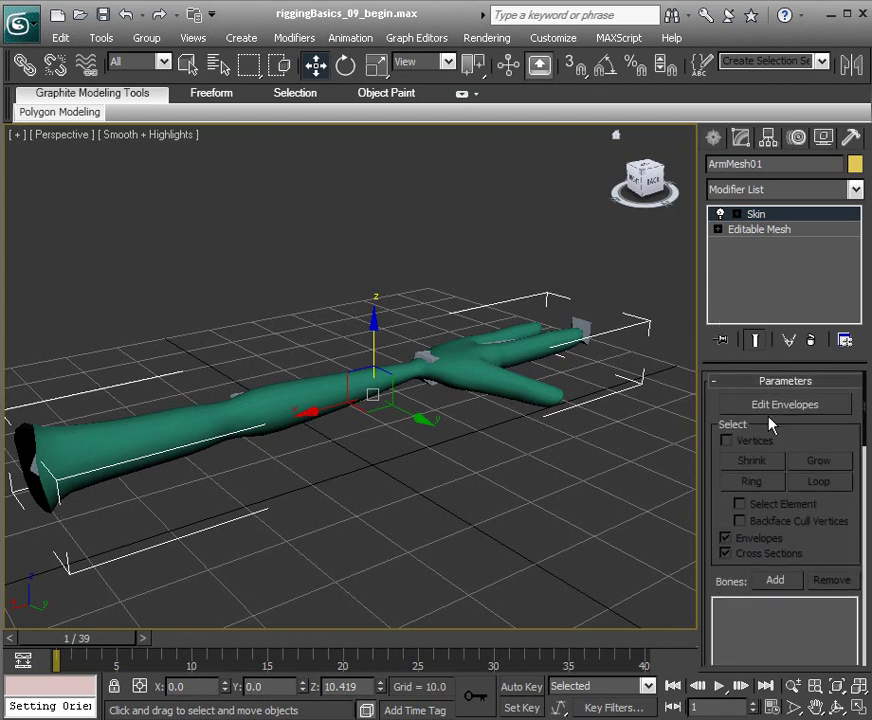
drag(720, 514, 724, 374)
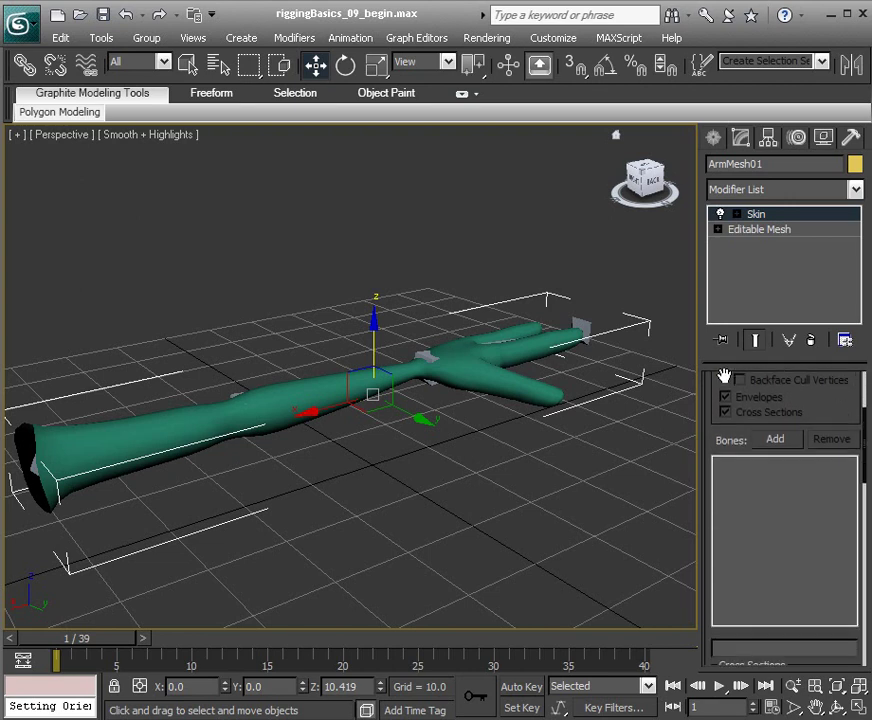
Step: Add UpperArmBone, ForearmBone and WristBone through Select Bones, leaving HandNub unbound
click(777, 442)
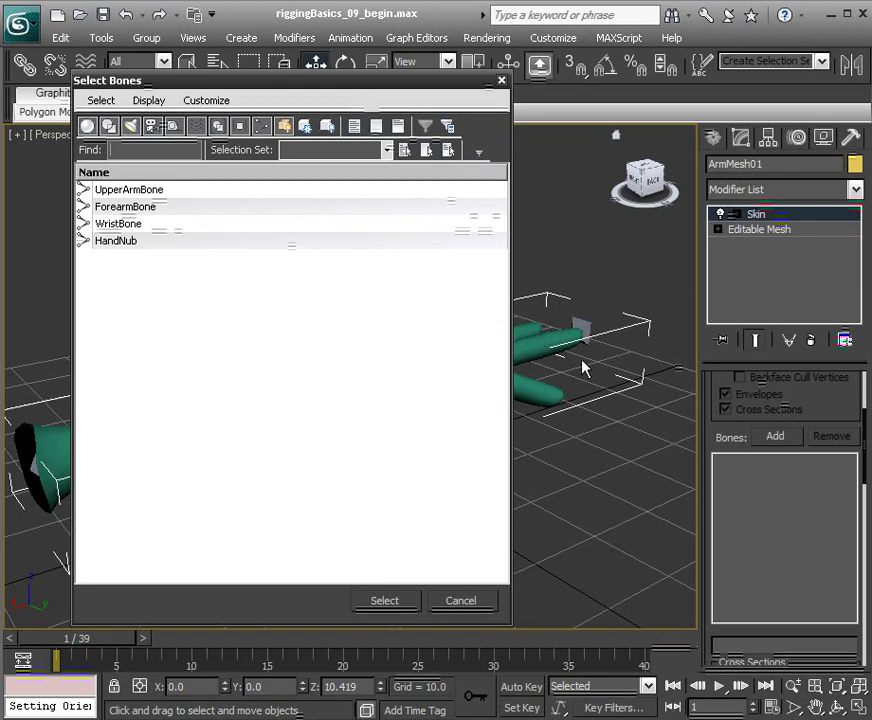
click(133, 190)
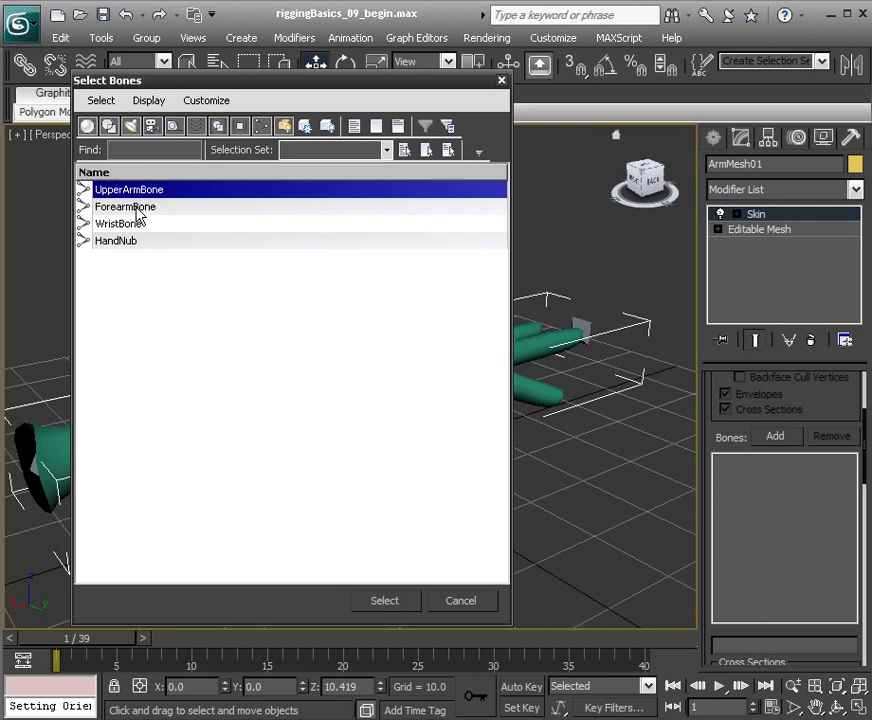
ctrl+click(137, 210)
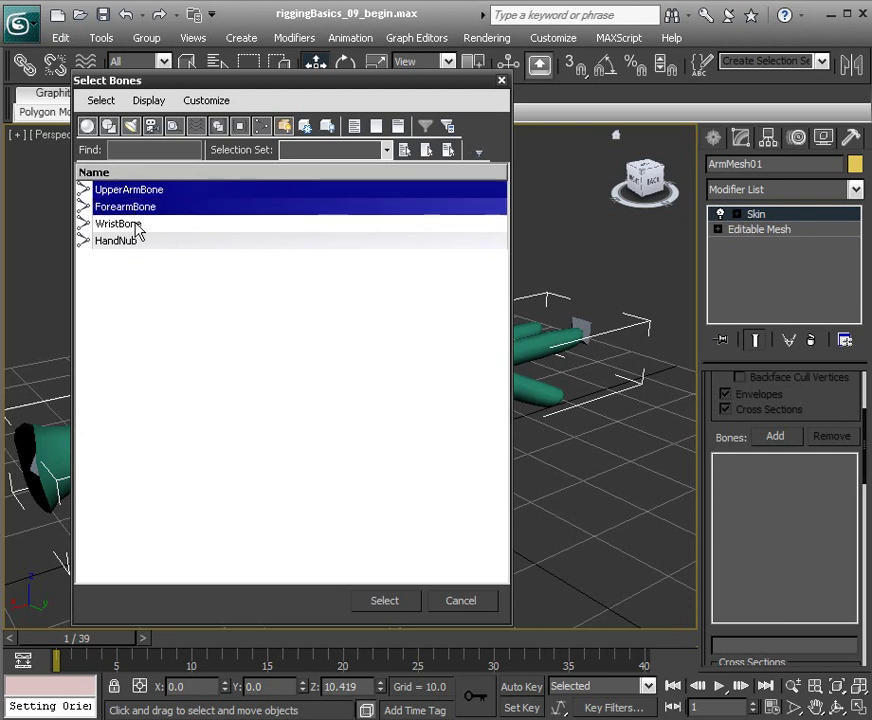
ctrl+click(134, 226)
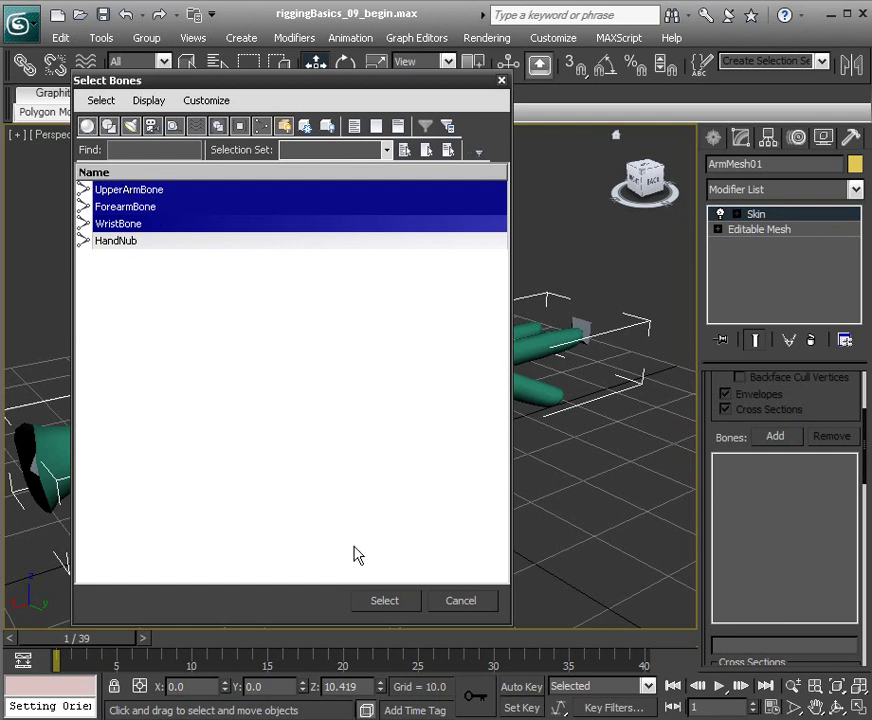
click(388, 603)
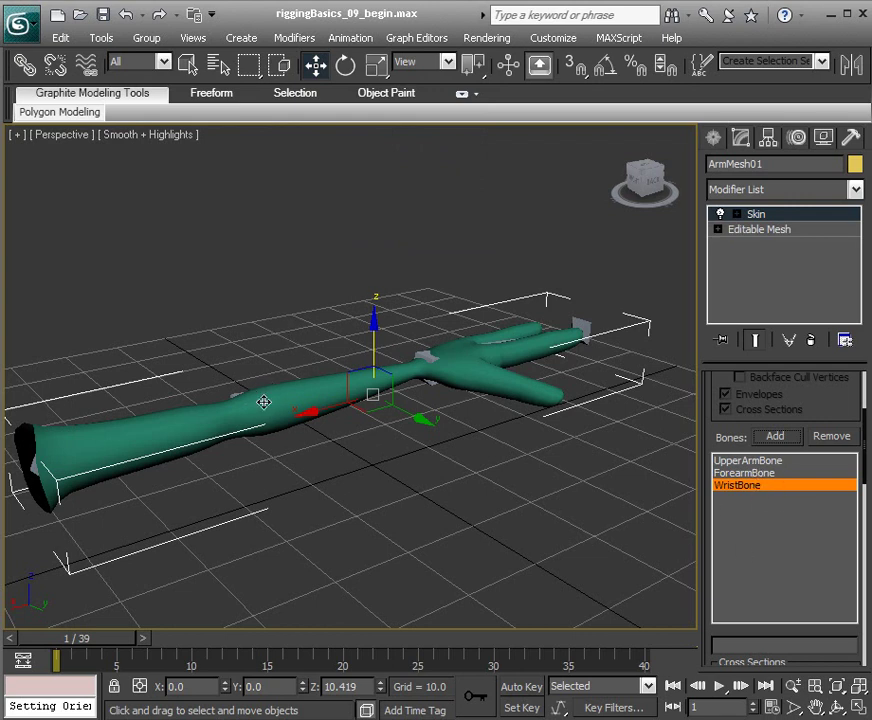
Step: Zoom toward the forearm and select ForearmBone inside the arm mesh
alt+middle_drag(260, 389, 385, 453)
scroll(385, 453, up, 5)
click(366, 389)
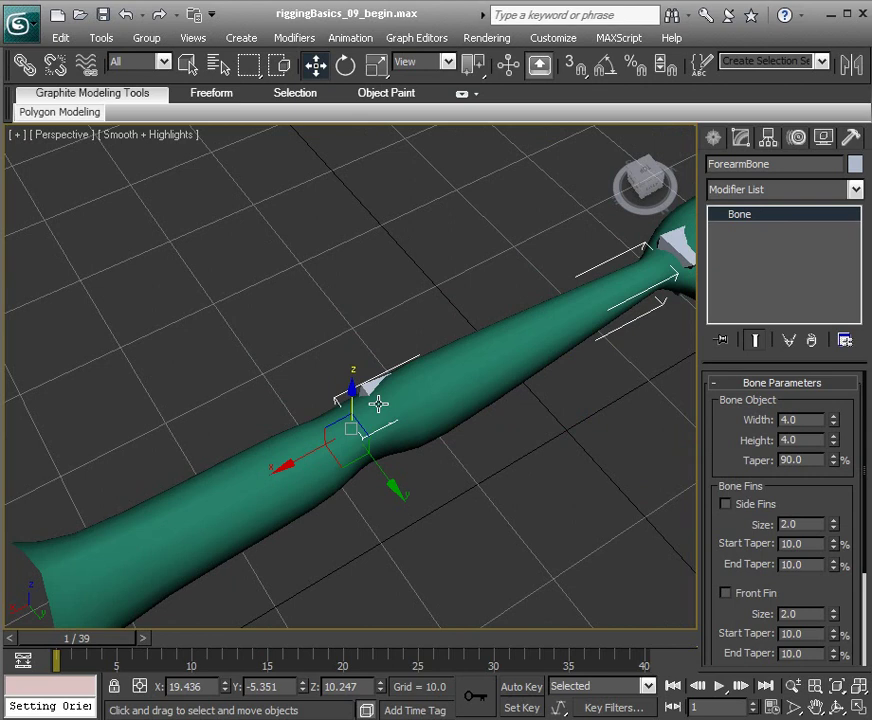
alt+middle_drag(375, 403, 389, 376)
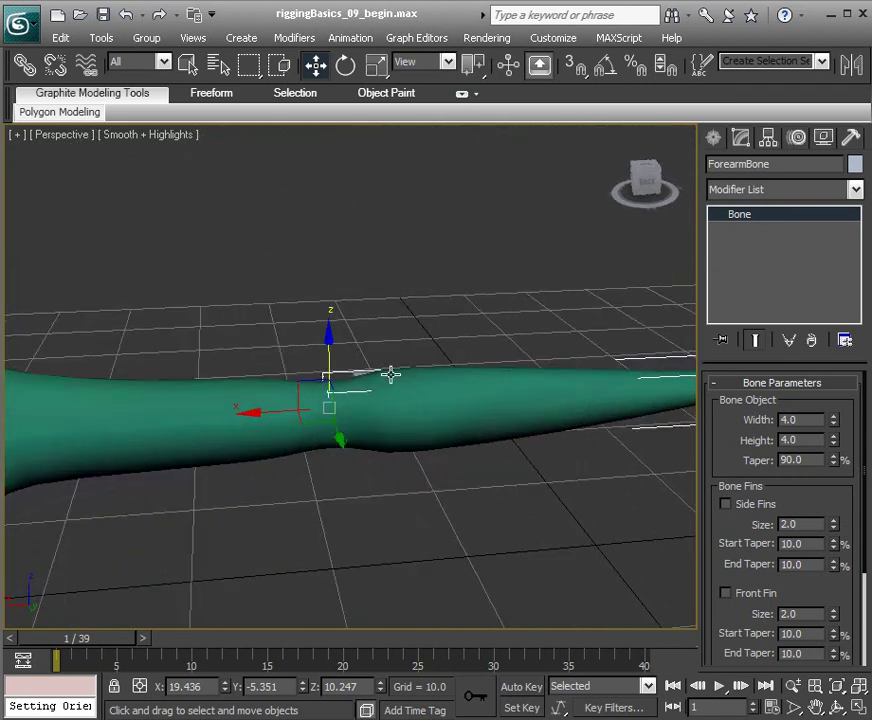
Step: Confirm ForearmBone in a new Schematic View, minimize it, and switch to Rotate
click(355, 38)
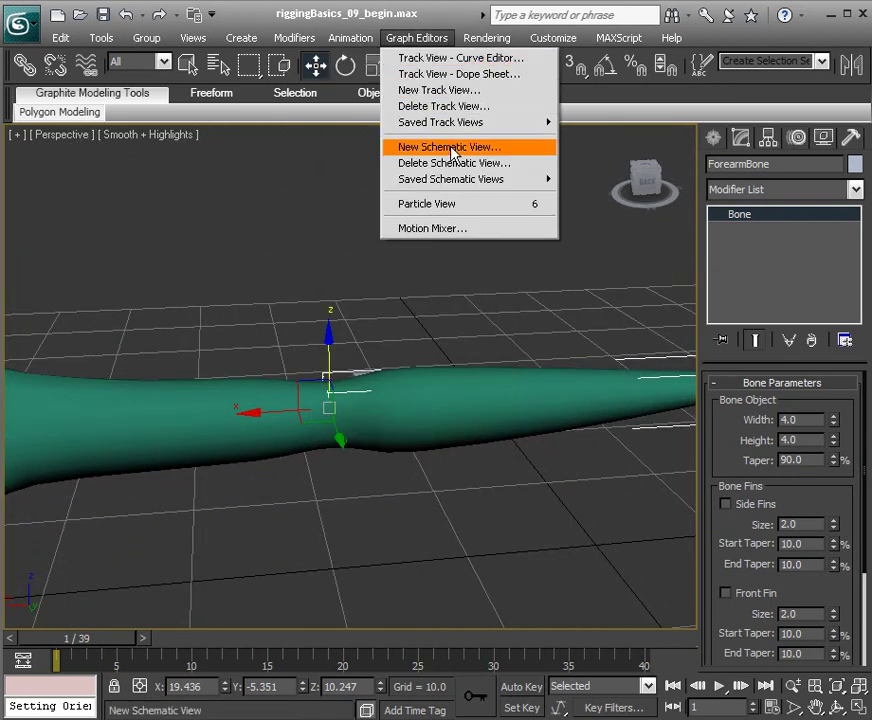
click(453, 147)
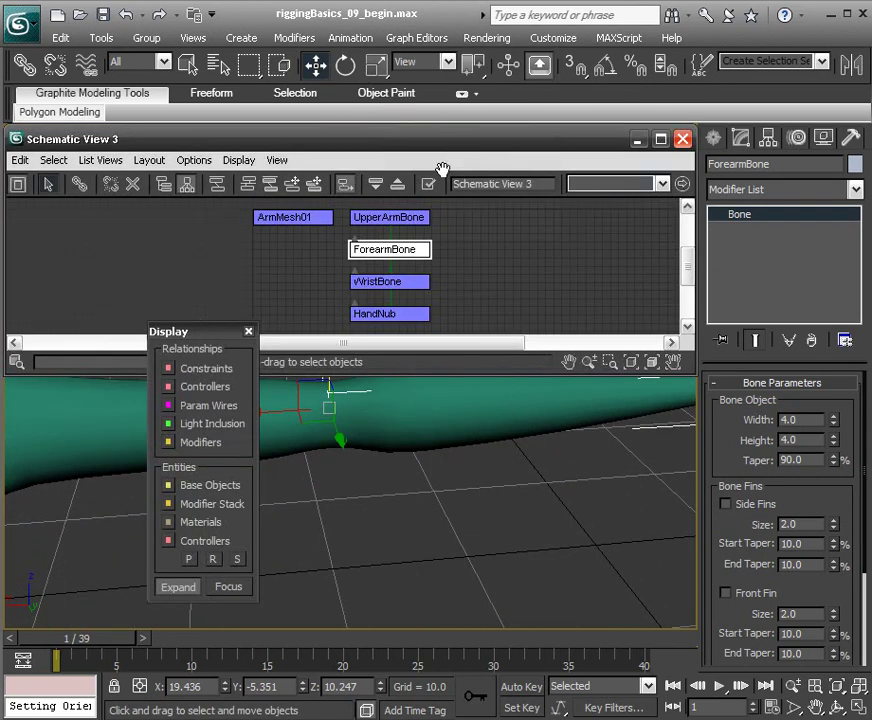
click(397, 252)
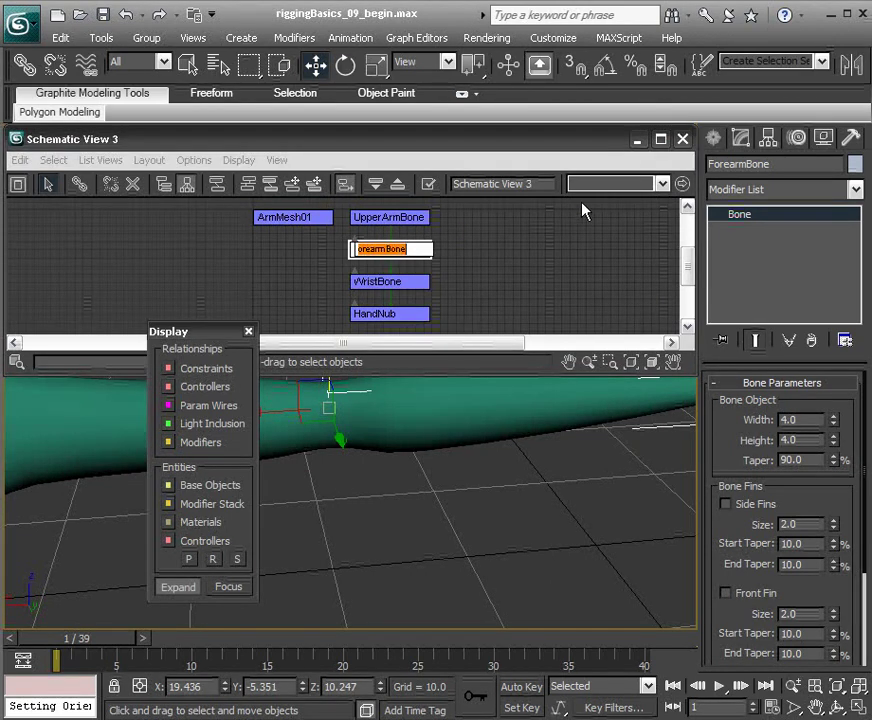
click(638, 146)
alt+middle_drag(415, 403, 437, 355)
key(e)
Step: Rotate ForearmBone to test the arm's skin deformation, then reselect ArmMesh01
drag(429, 346, 372, 474)
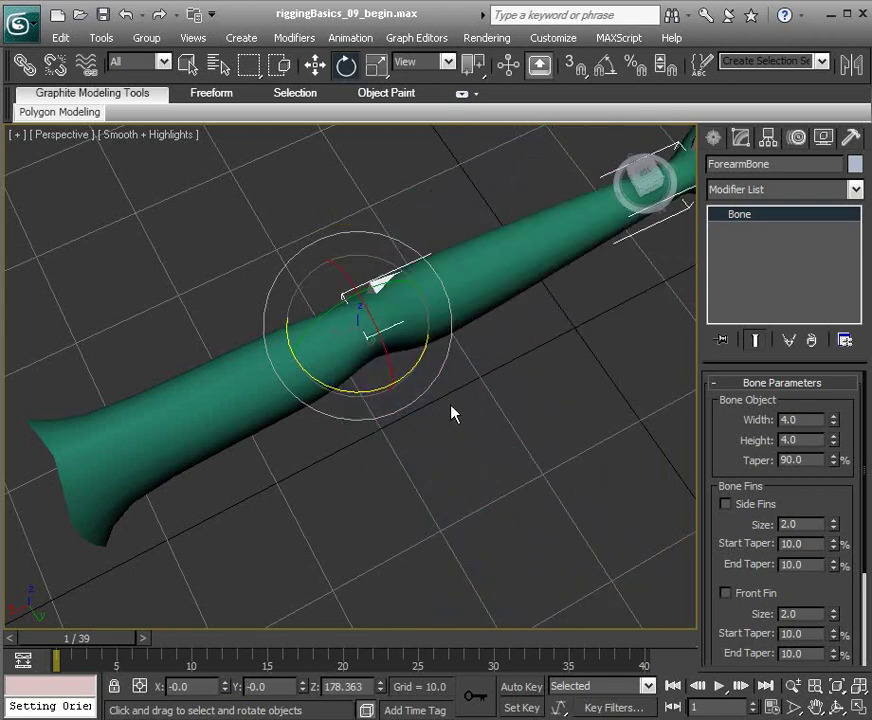
alt+middle_drag(451, 412, 484, 340)
click(462, 354)
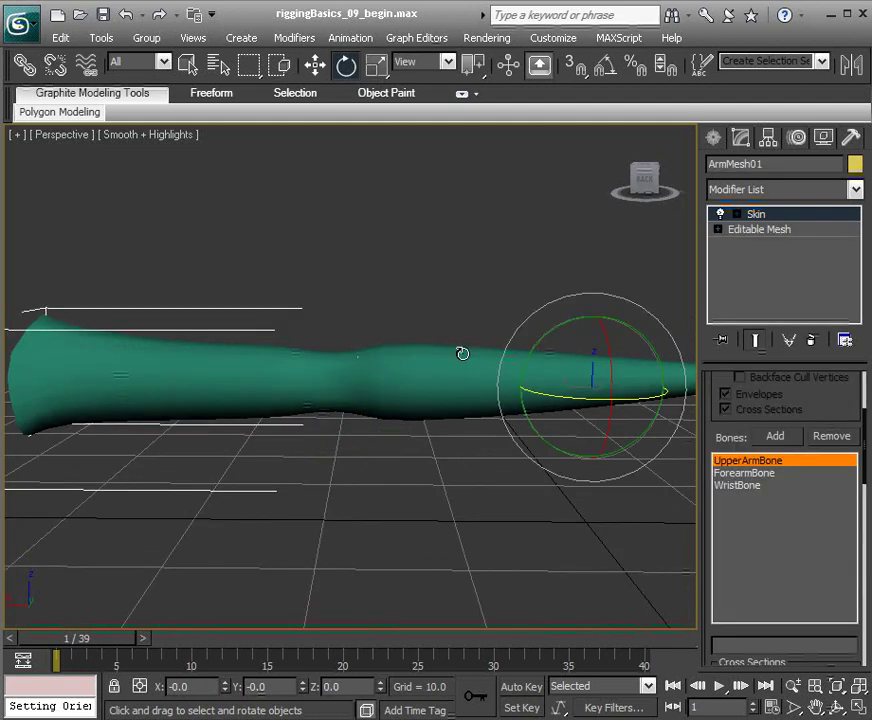
Step: Enter Vertex level on ArmMesh01's Editable Mesh and select vertex 74
click(716, 231)
click(751, 246)
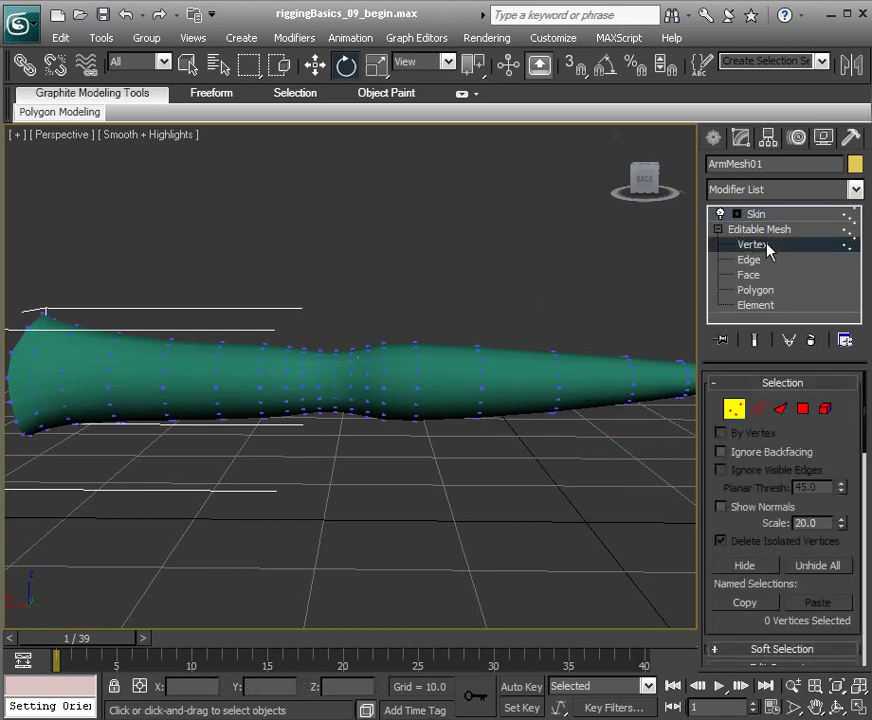
scroll(471, 408, up, 4)
click(450, 326)
Step: Raise vertex 74 into a bump, then flatten it back and deselect it
key(w)
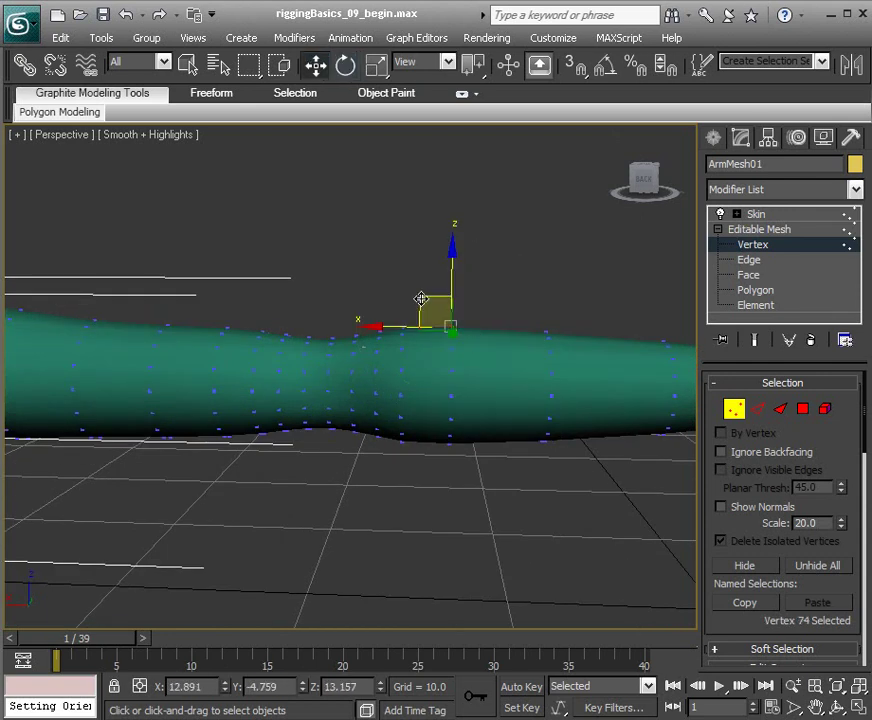
drag(424, 296, 413, 259)
drag(452, 290, 434, 280)
click(342, 274)
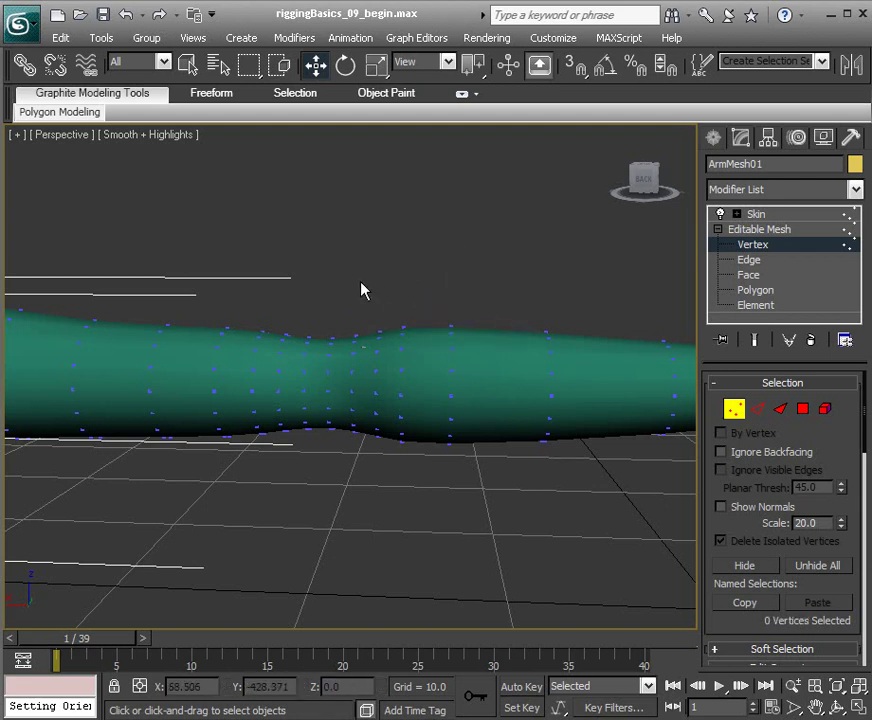
alt+middle_drag(363, 290, 695, 286)
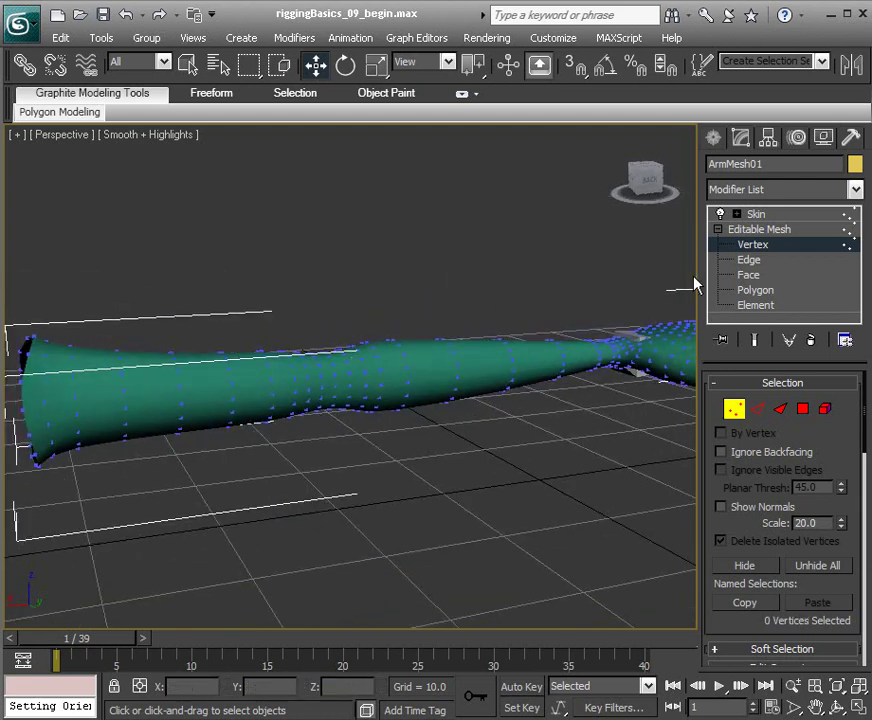
Step: Collapse Editable Mesh, return to the Skin modifier, and leave the arm mesh deselected
click(718, 230)
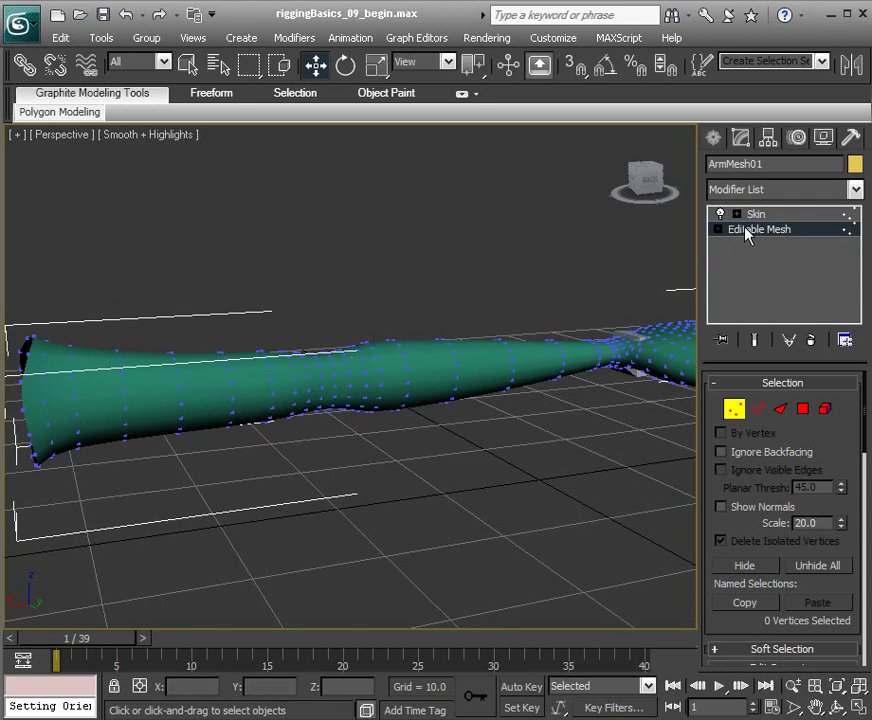
click(756, 214)
alt+middle_drag(498, 356, 368, 258)
click(368, 258)
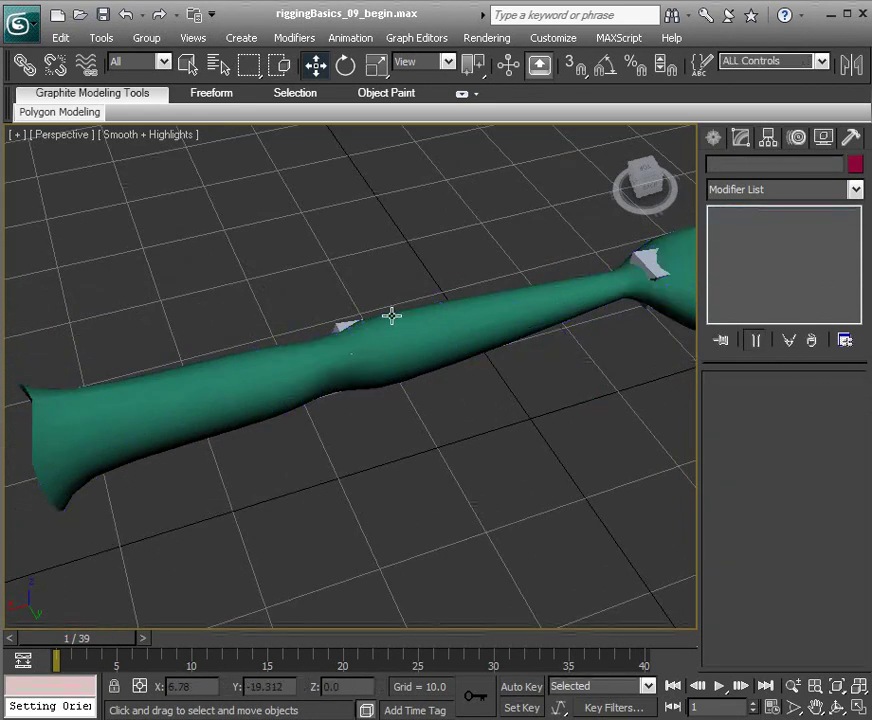
click(341, 323)
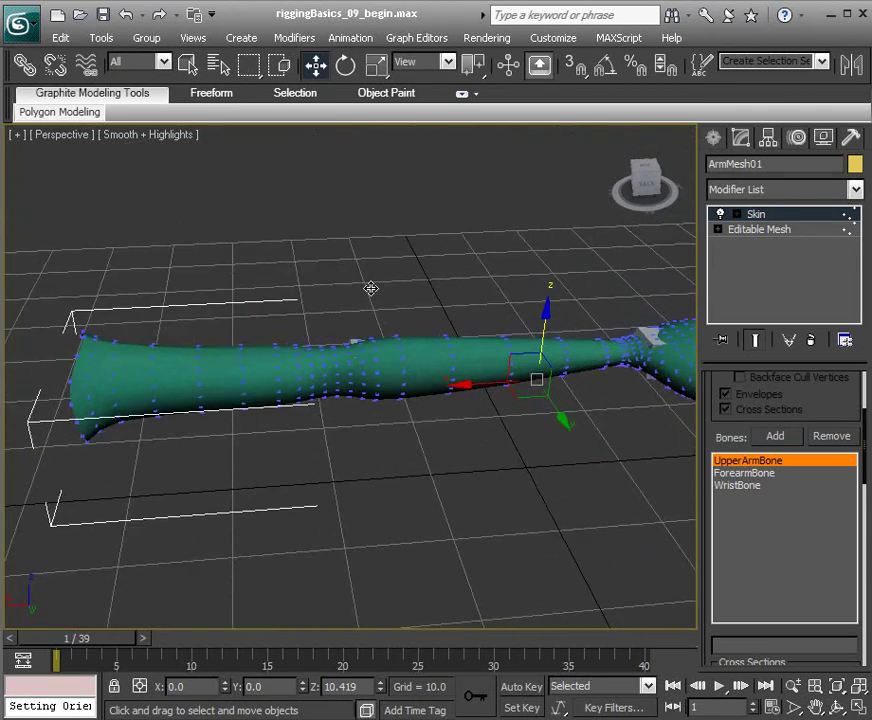
click(344, 265)
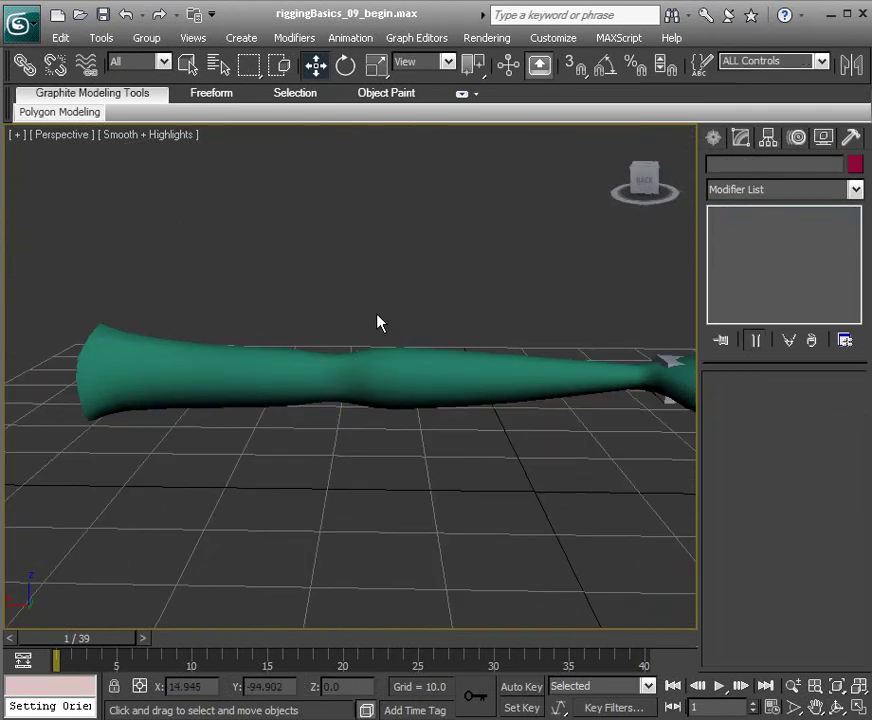